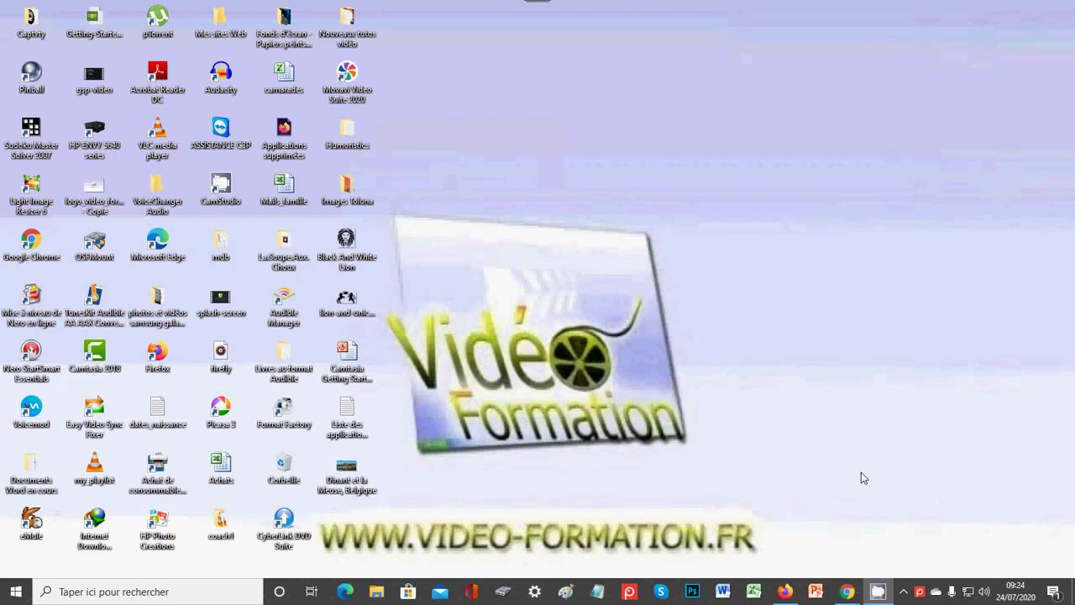
- Open Chrome and view the 500px source page of the new tab's background photo, including its details
click(849, 597)
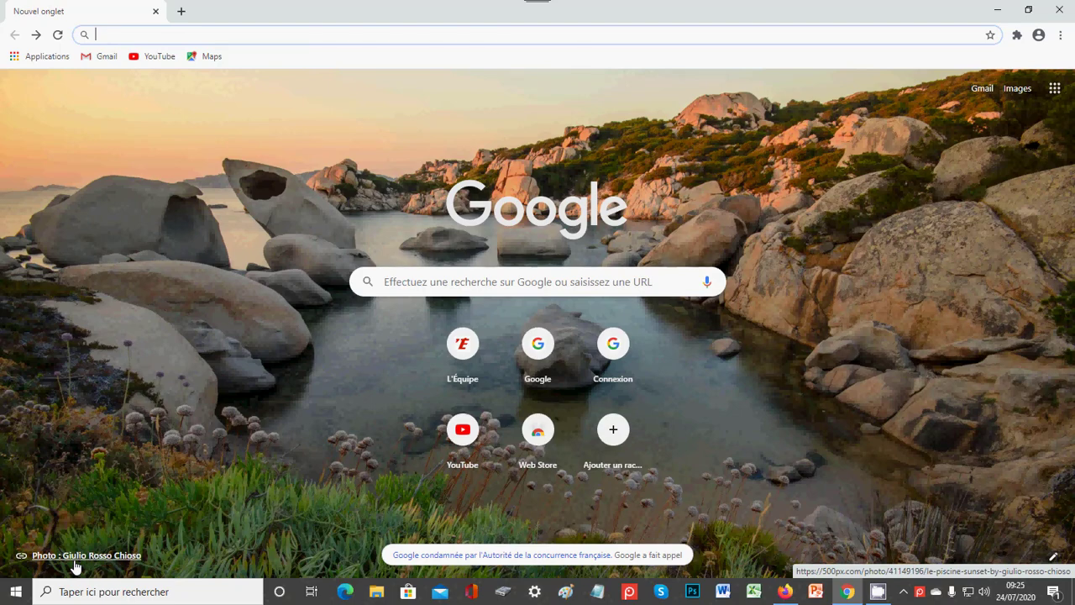
click(21, 558)
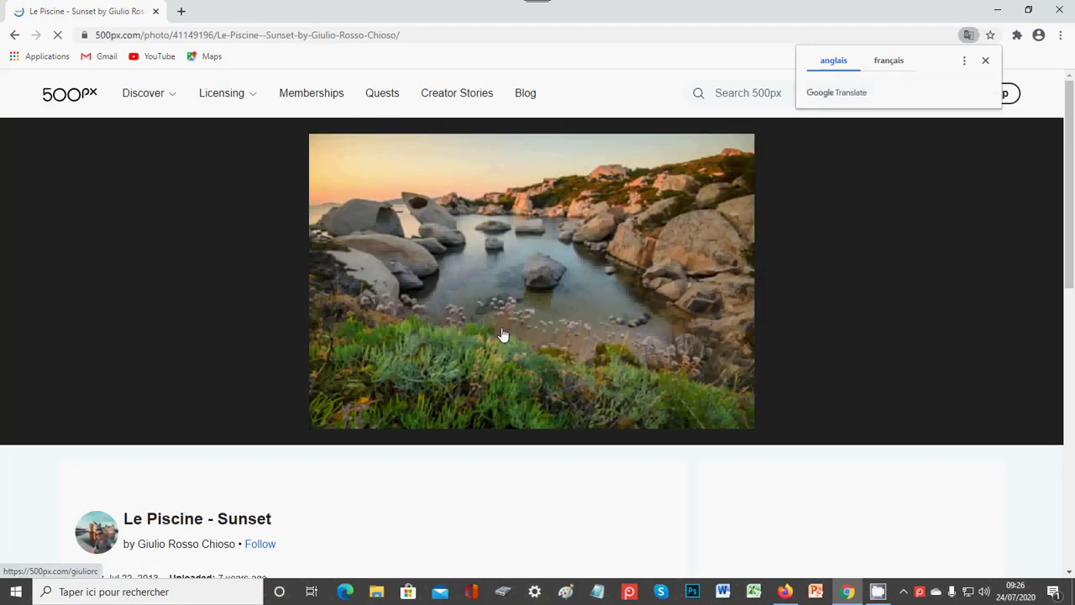
scroll(504, 336, down, 3)
scroll(502, 336, down, 1)
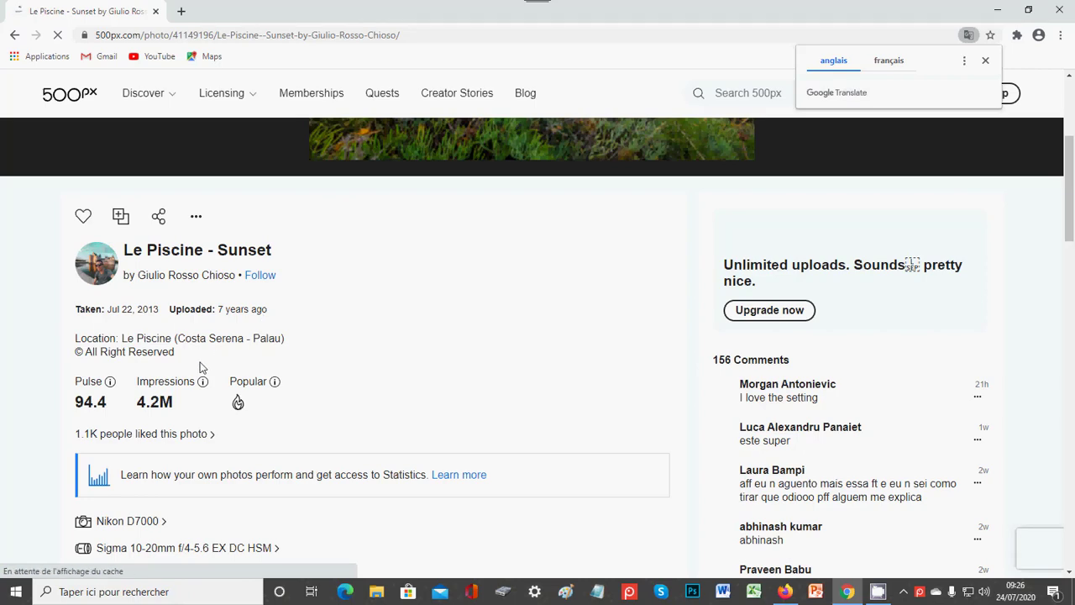
scroll(200, 367, down, 3)
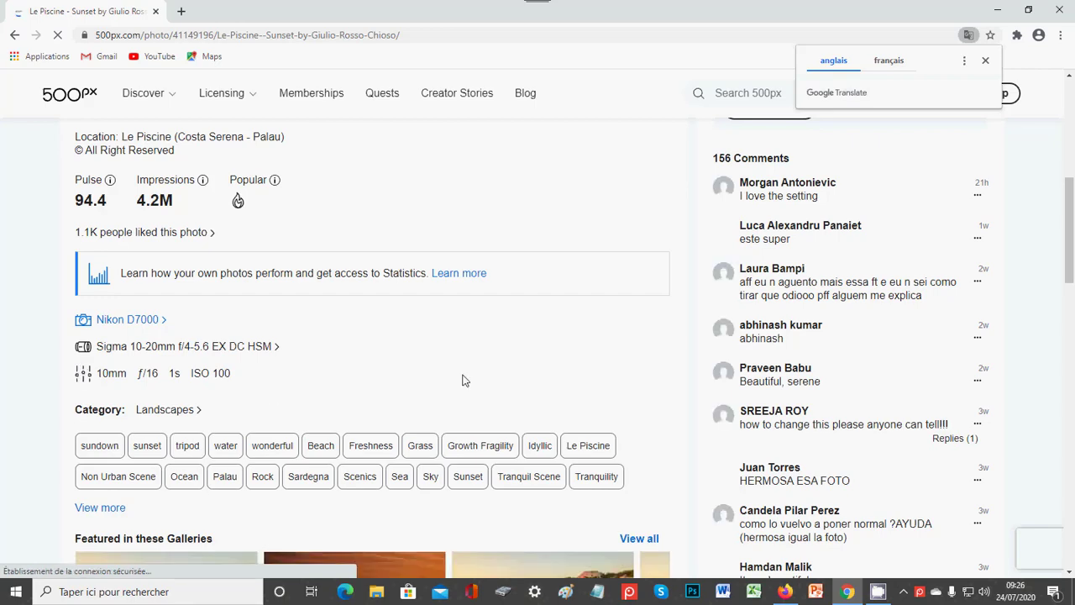
scroll(463, 380, up, 5)
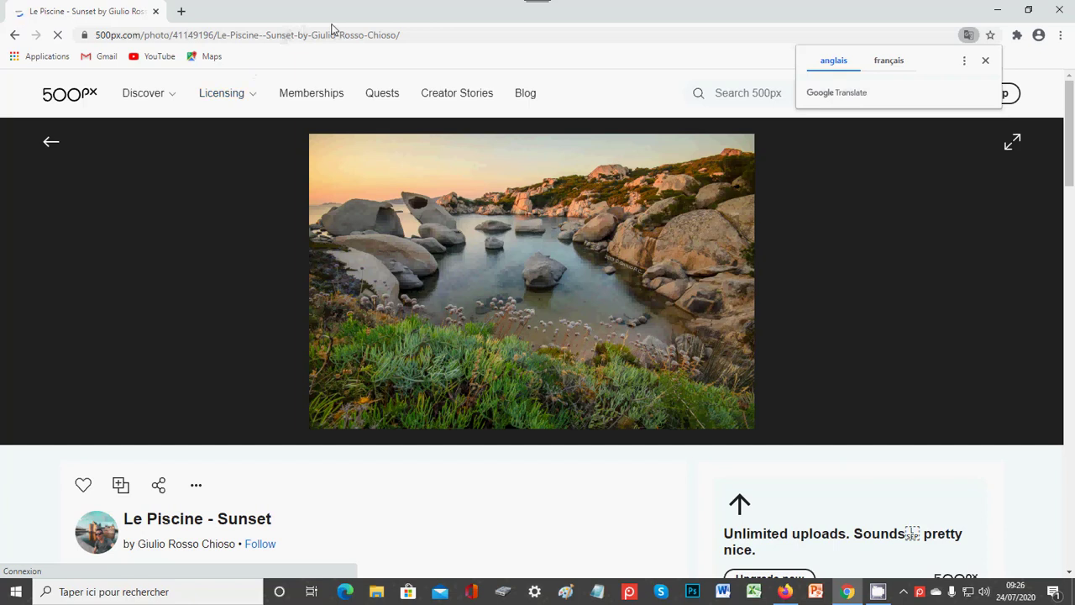
- Capture the sunset photo on the page with Screenpresso's region capture, framing about 663 x 438 pixels along its edges
mouse_move(541, 4)
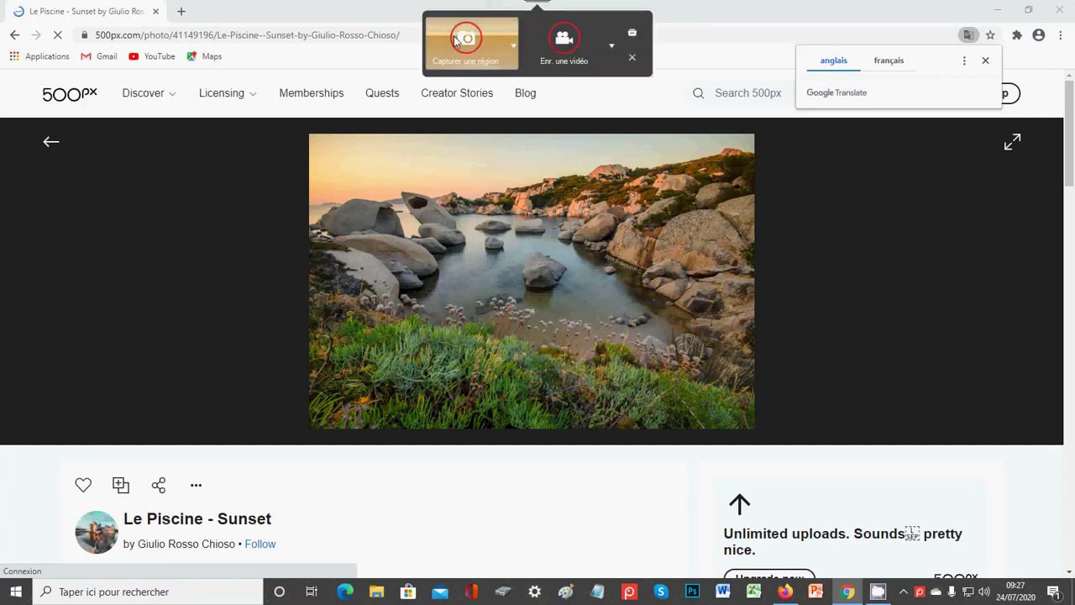
click(454, 40)
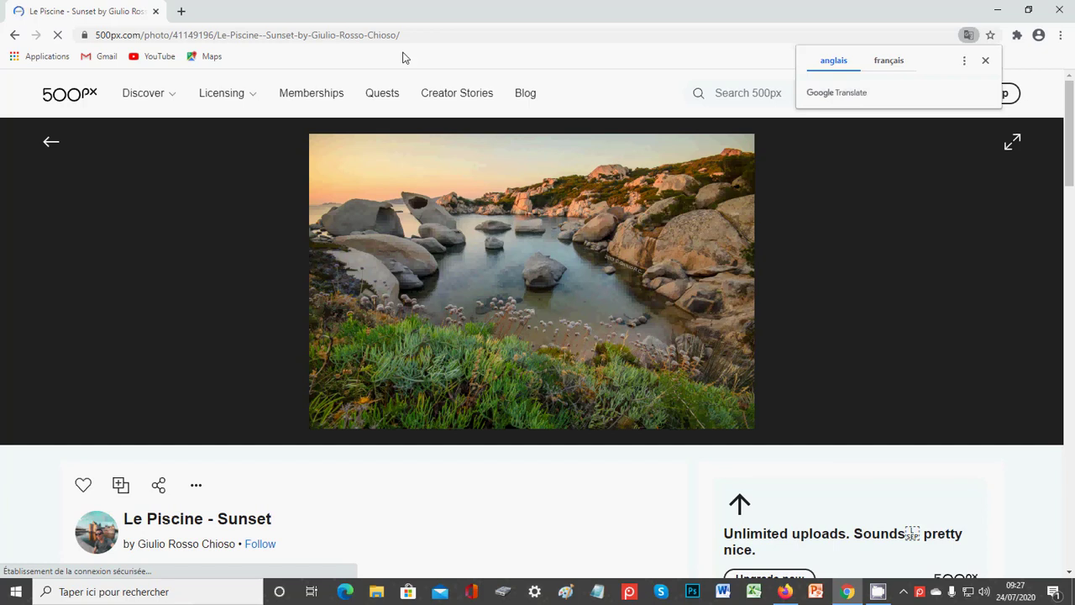
key(Print)
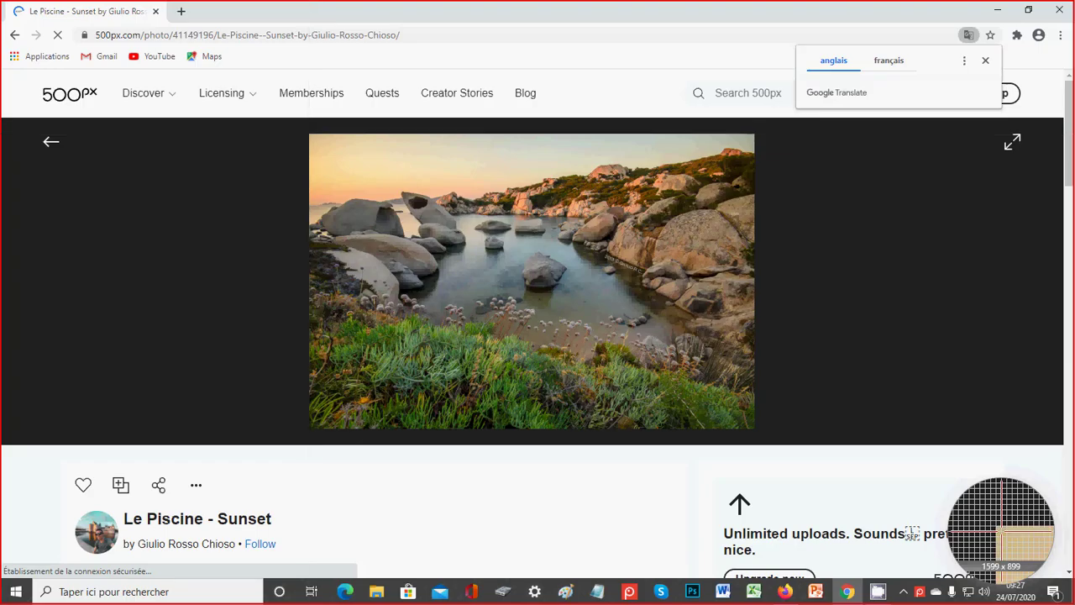
drag(309, 134, 330, 154)
drag(329, 153, 754, 428)
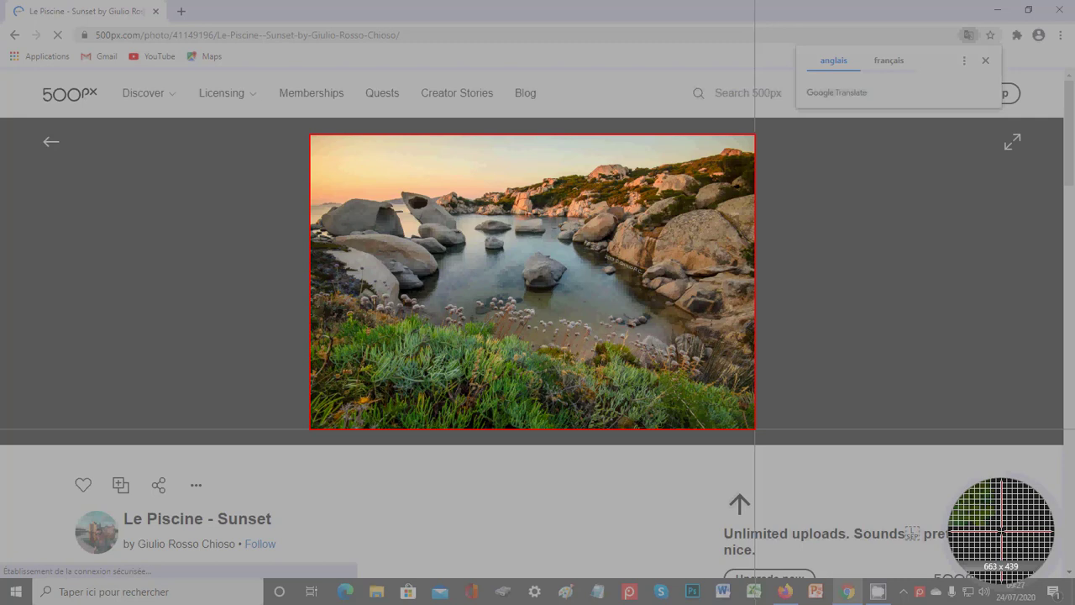
drag(756, 428, 756, 427)
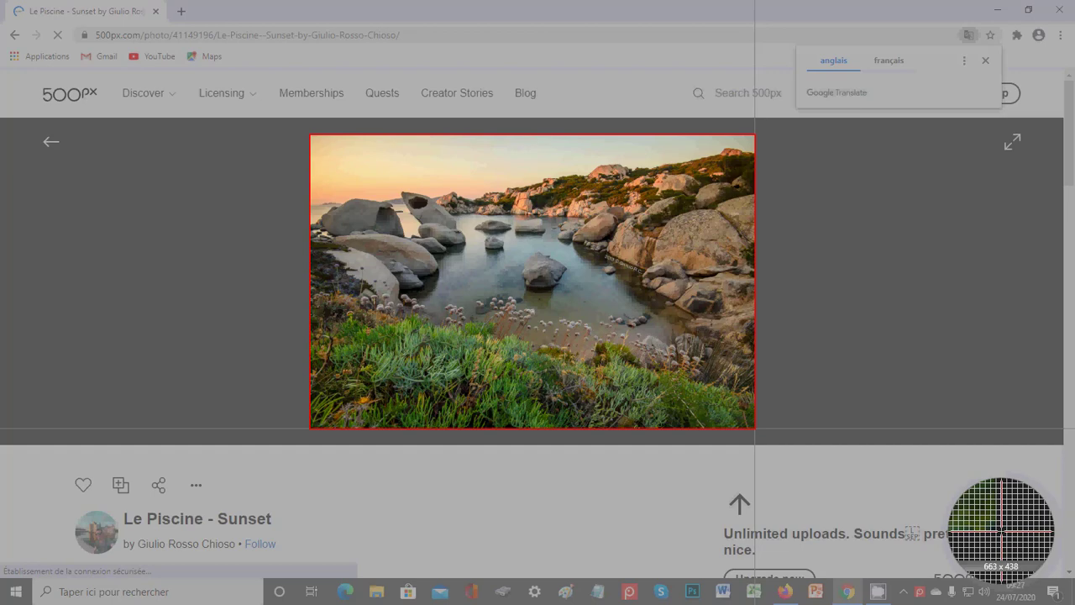
drag(755, 428, 755, 429)
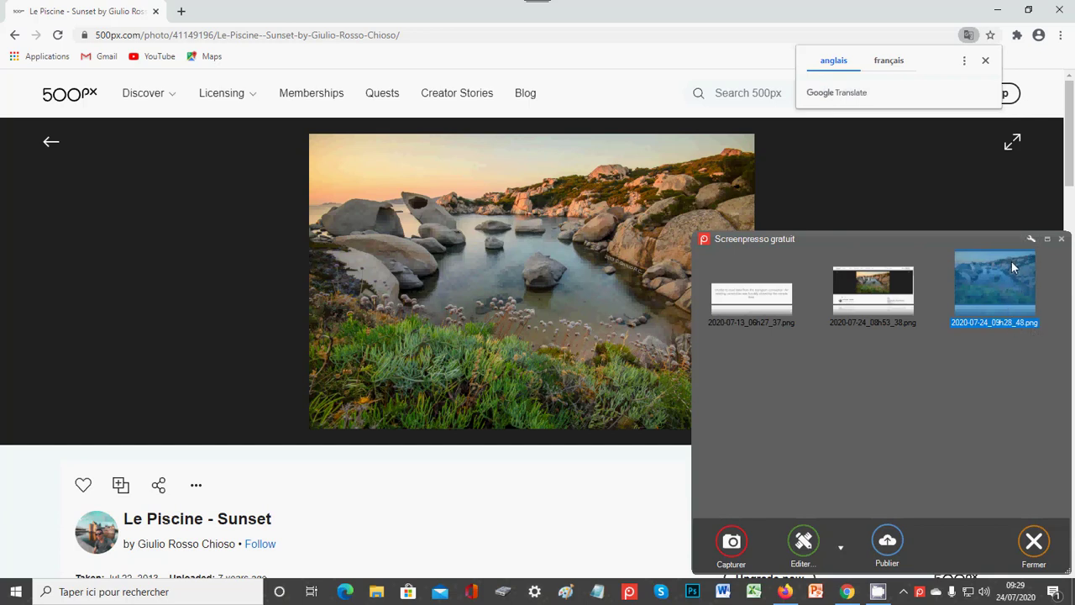
- Rename the new photo capture in the Screenpresso workspace as "Beau paysage"
right_click(993, 305)
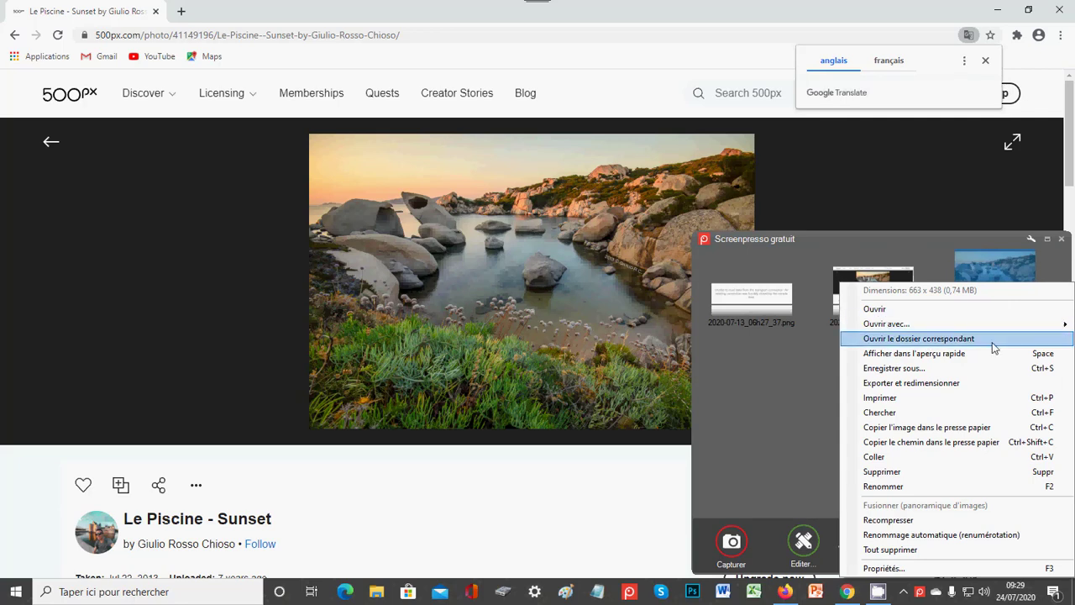
click(896, 486)
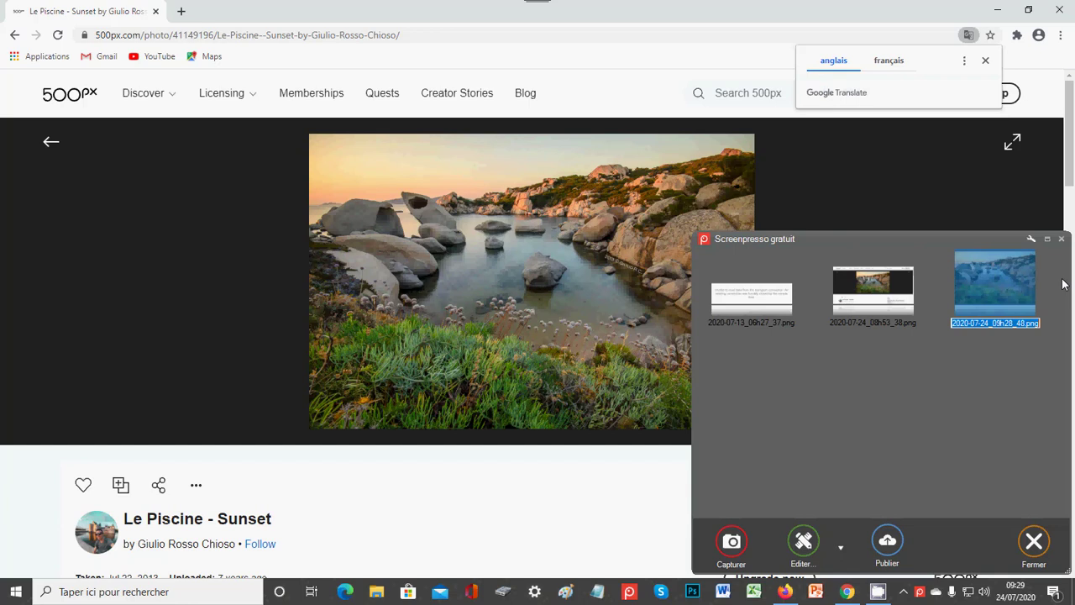
text(B)
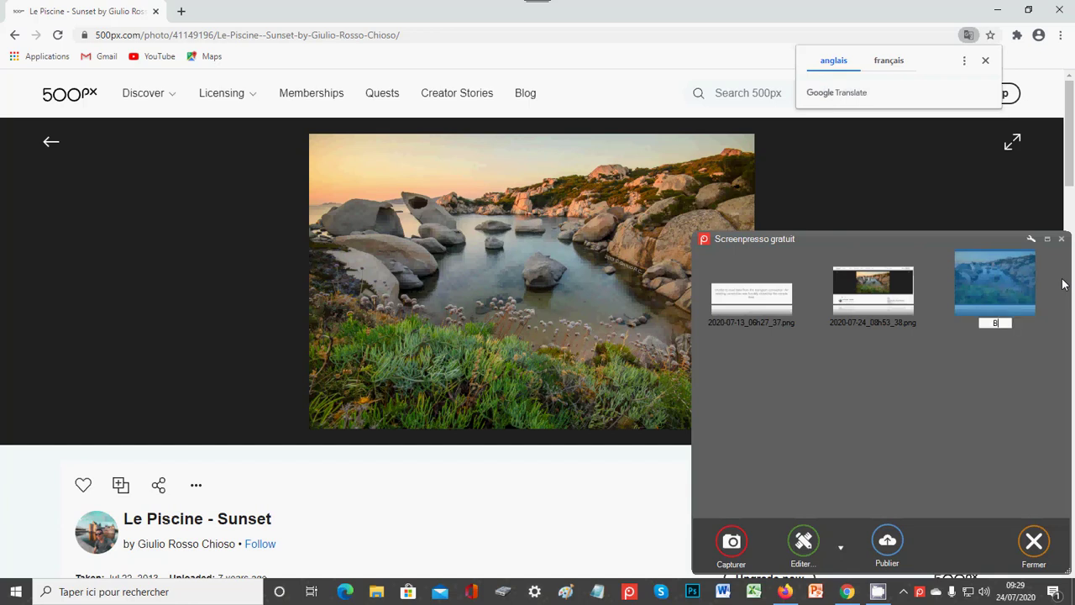
text(elle)
key(Return)
text(n)
key(BackSpace)
key(BackSpace)
key(BackSpace)
key(BackSpace)
key(BackSpace)
text(au paysage)
click(850, 387)
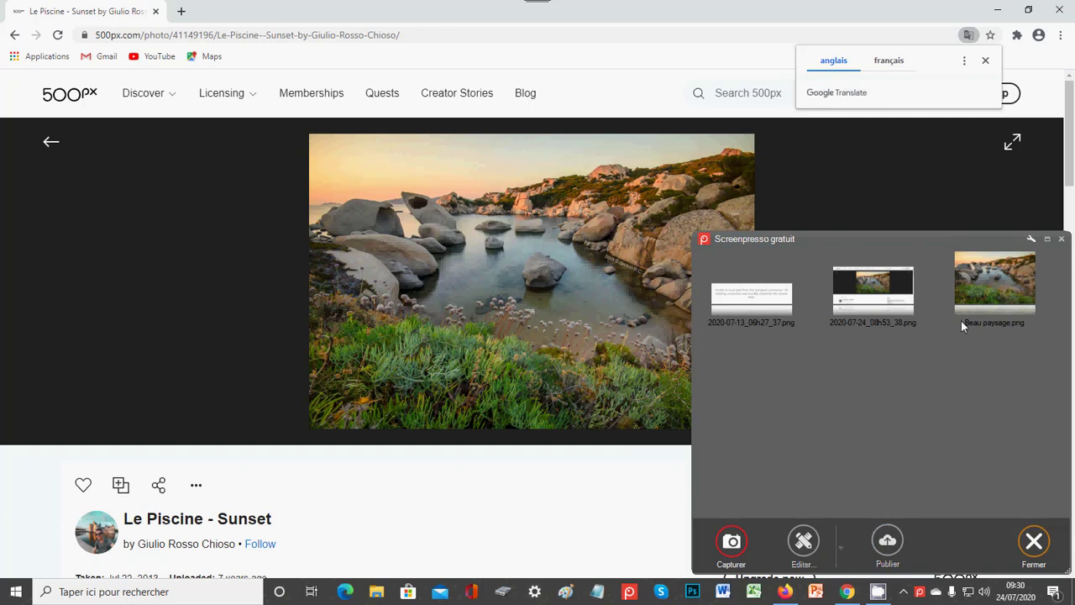
- Examine the general and advanced image properties of the Beau paysage capture, and close the Screenpresso workspace
right_click(990, 305)
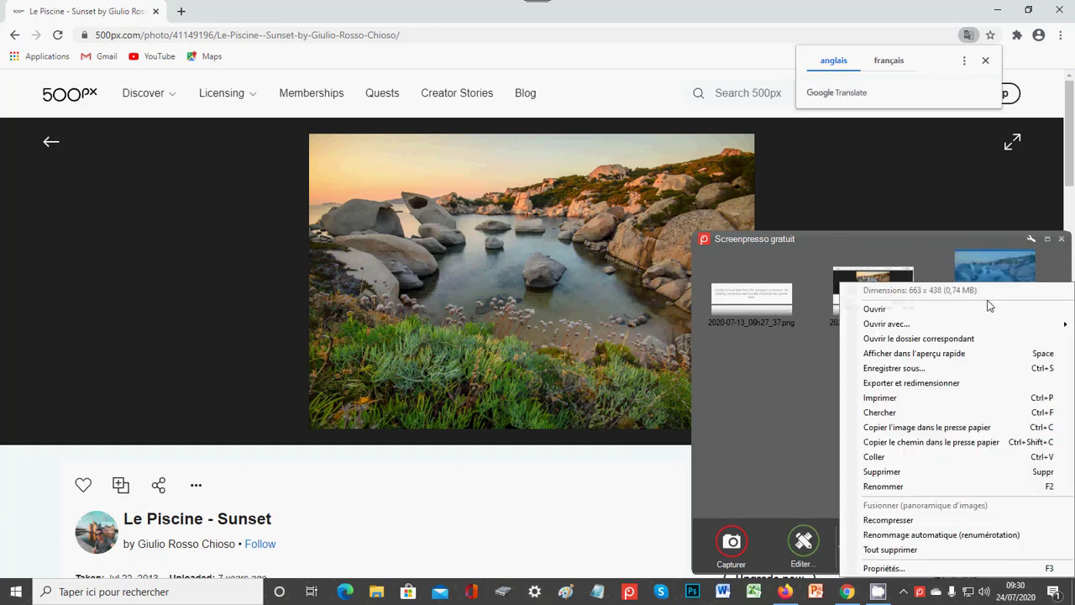
click(919, 571)
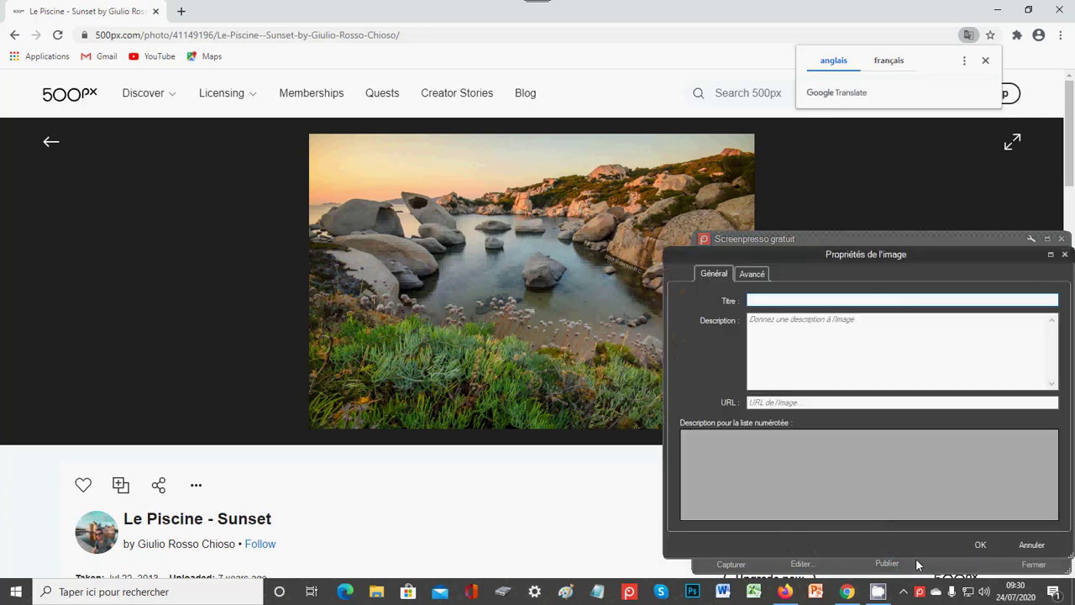
click(759, 276)
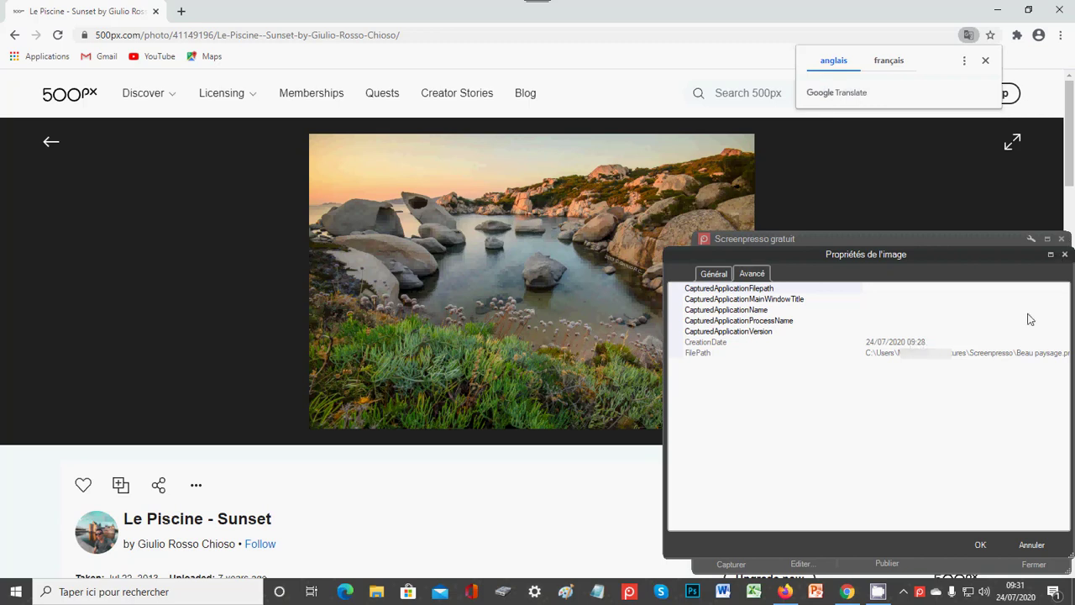
click(976, 544)
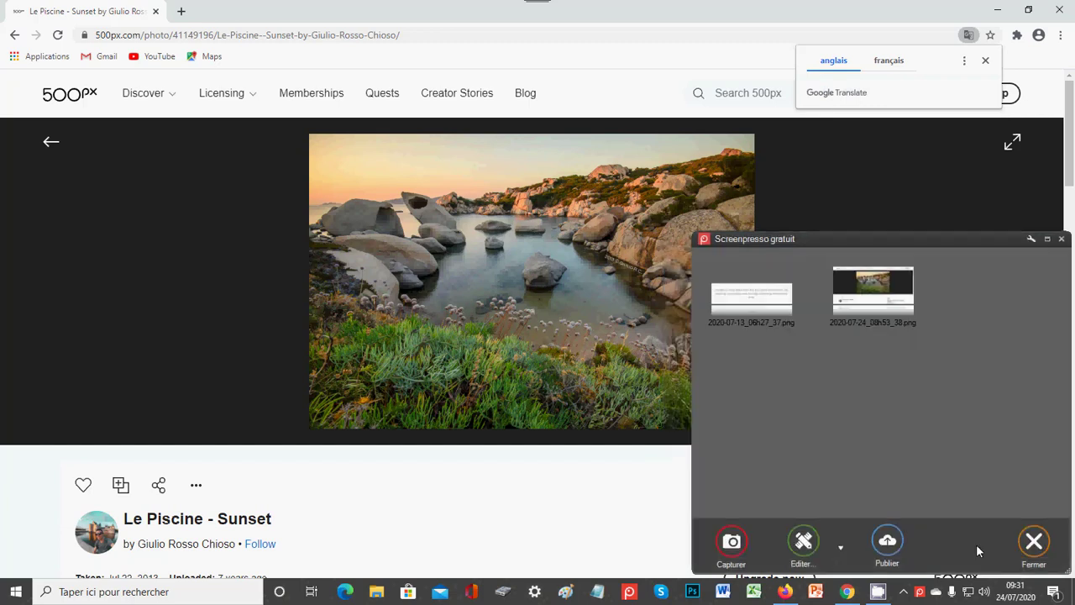
click(881, 401)
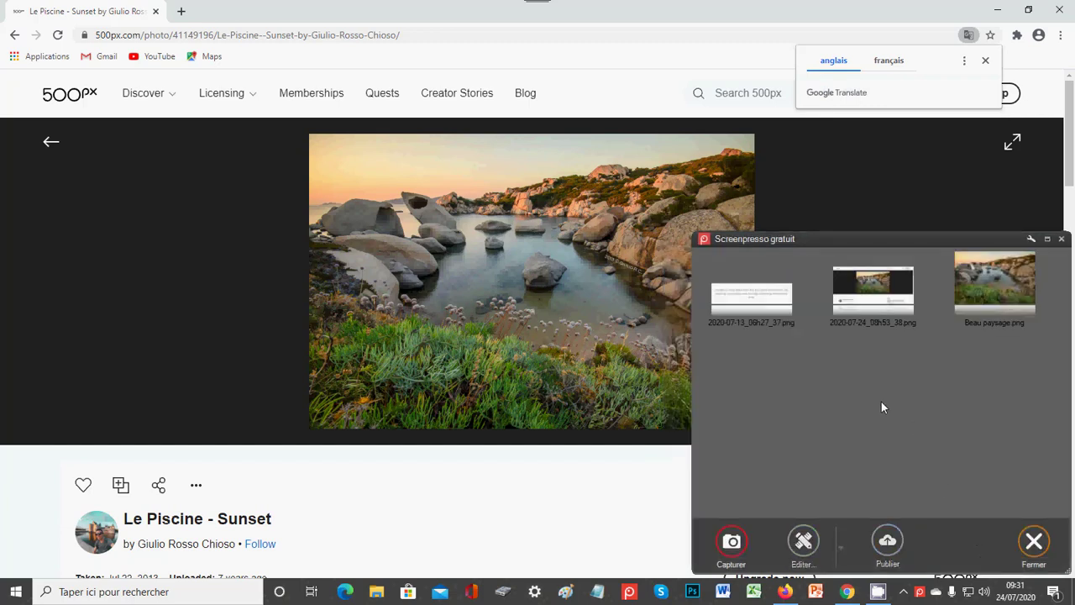
click(1034, 548)
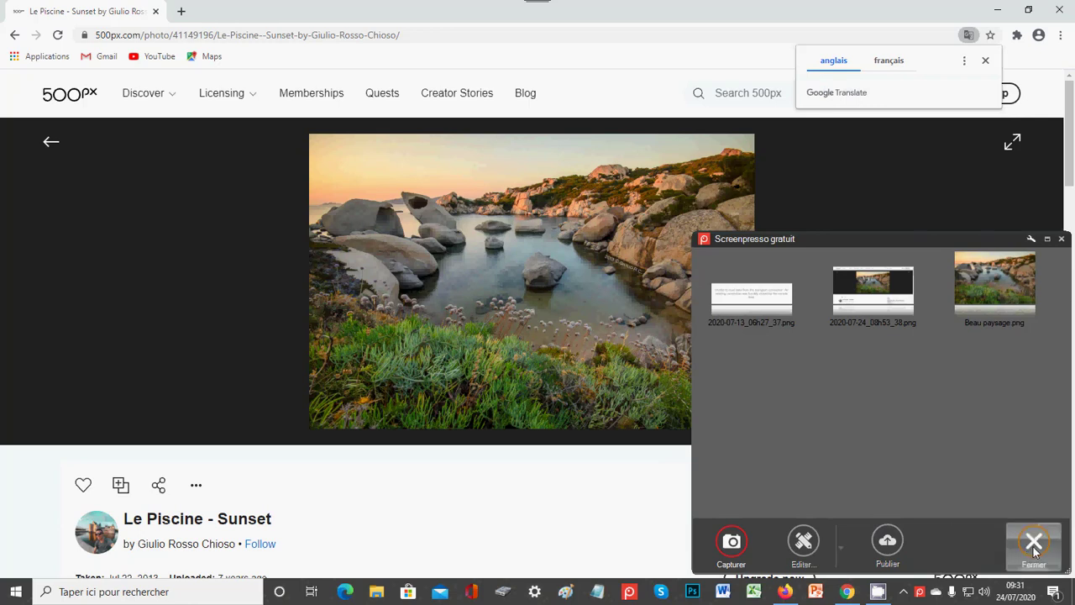